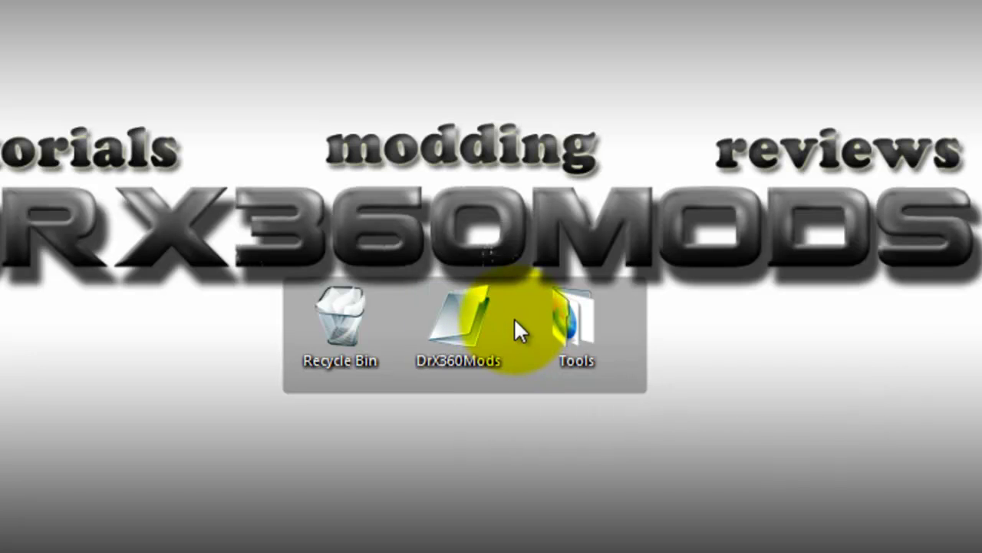
left_click_drag(505, 323, 386, 378)
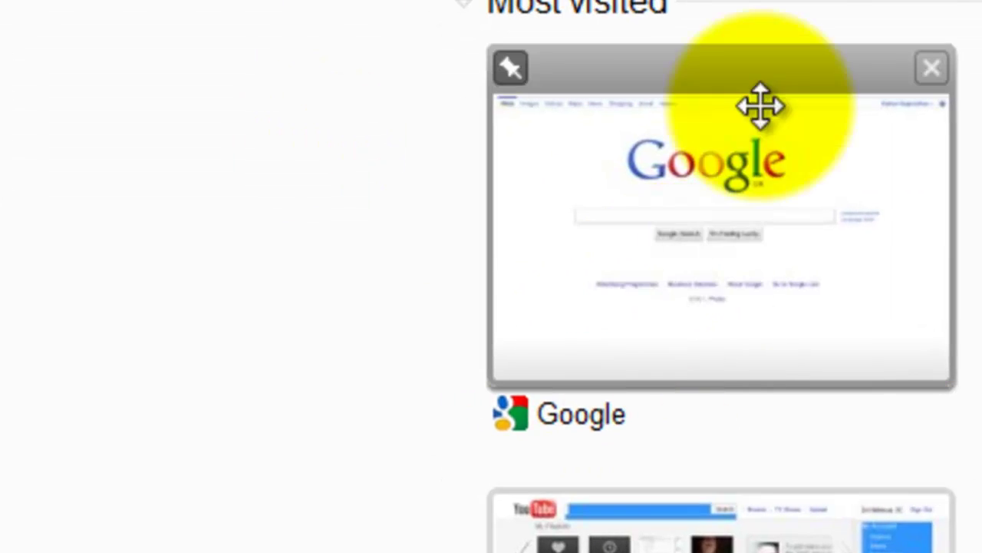
- Open Google and search for "iconpackager download"
left_click(718, 117)
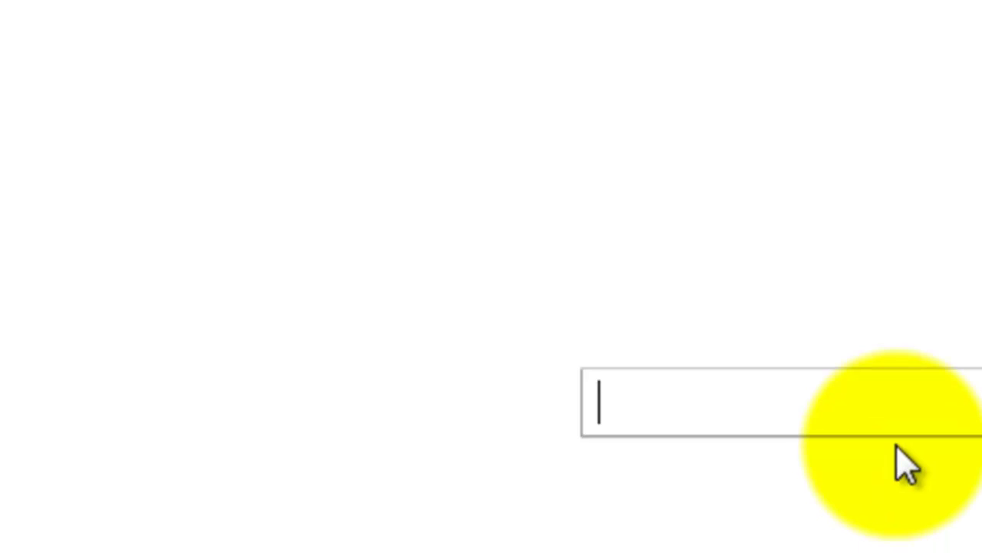
type("icon")
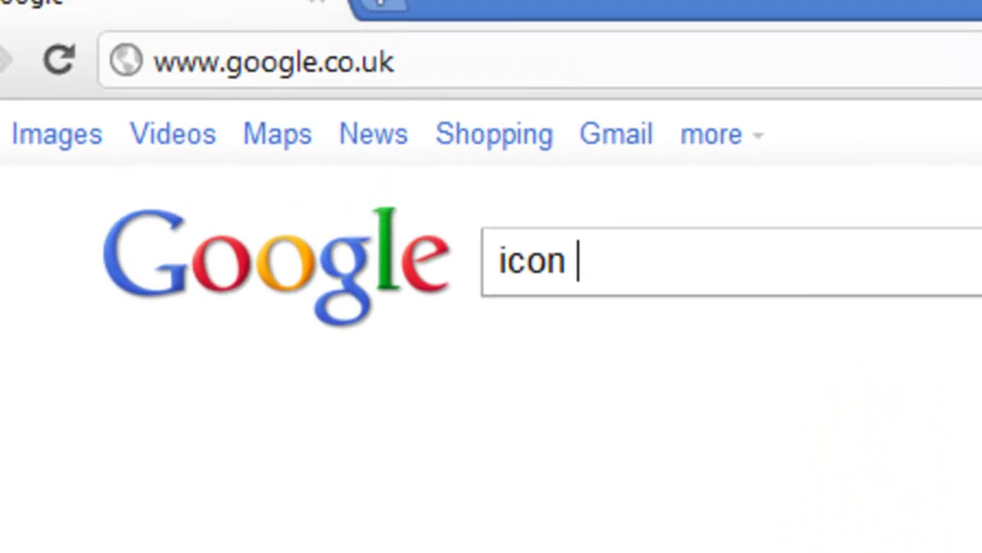
key("BackSpace")
type("pack")
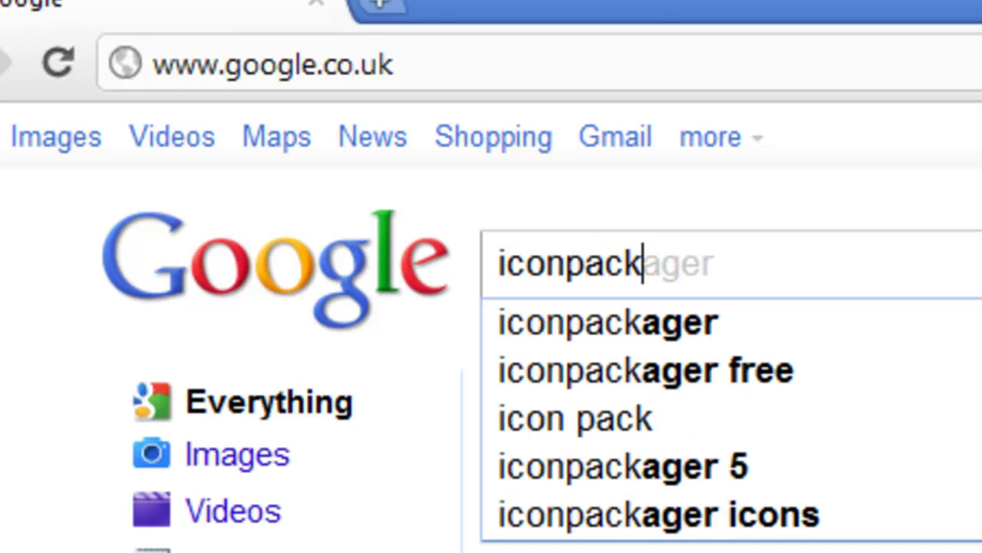
type("ager")
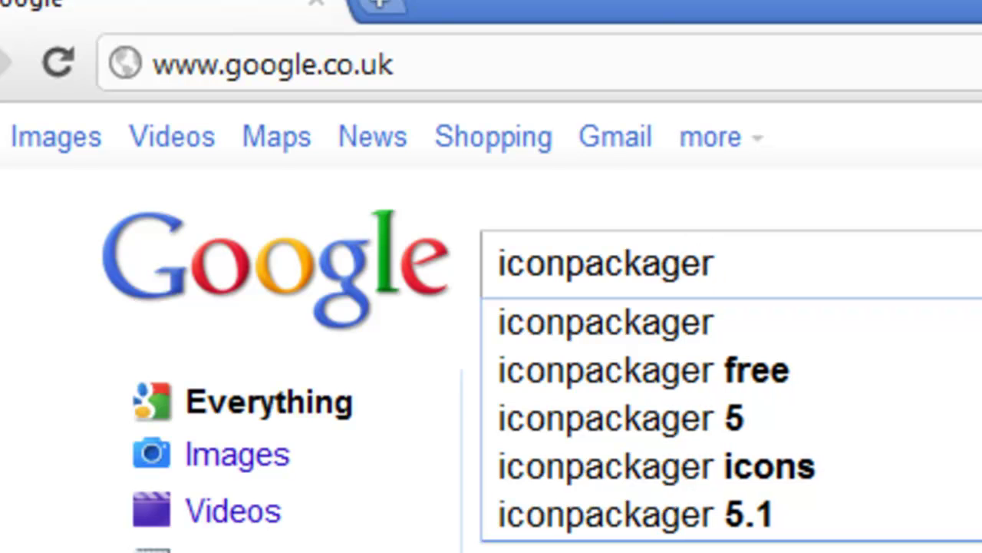
type(" downl")
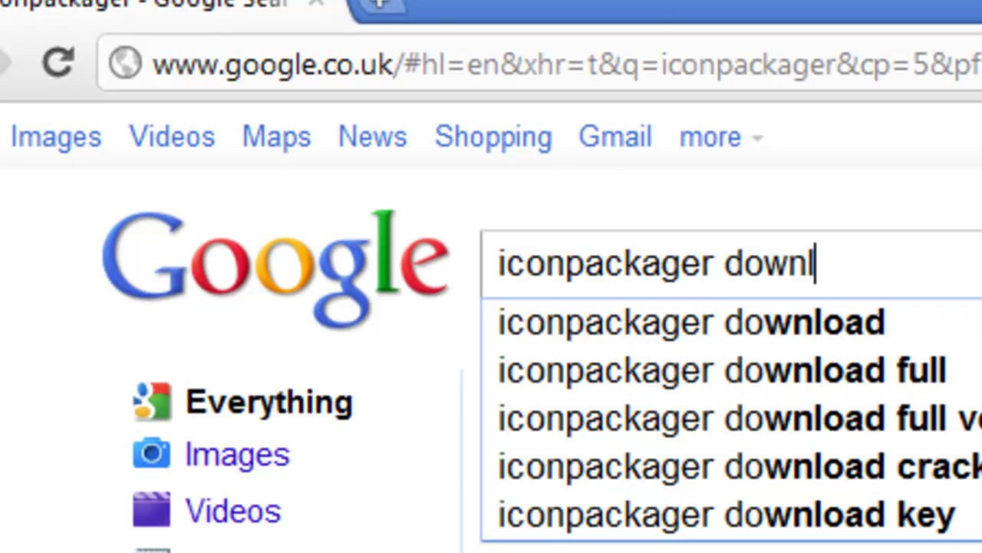
type("oad")
key("Return")
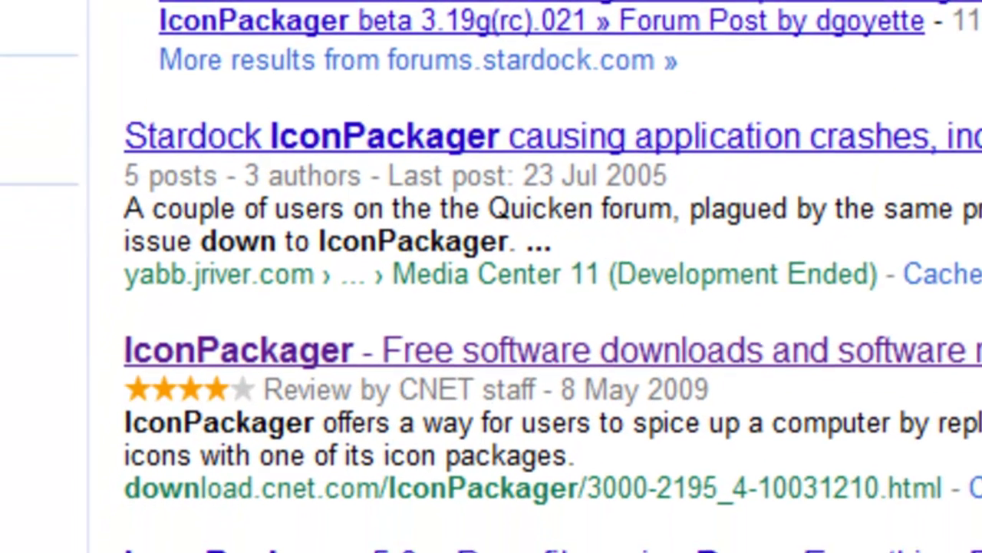
- Open the CNET download page for IconPackager from the search results and start the download
left_click(754, 354)
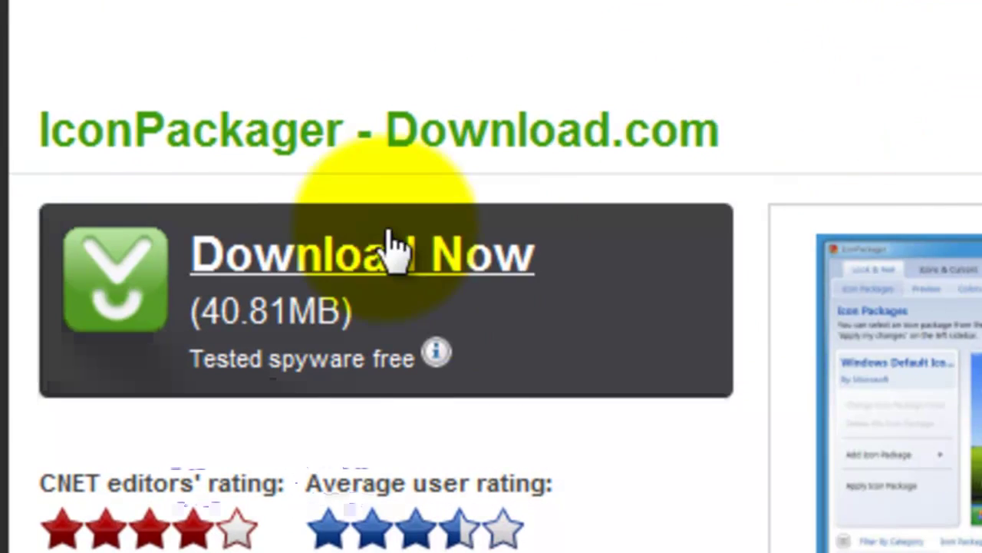
left_click(409, 261)
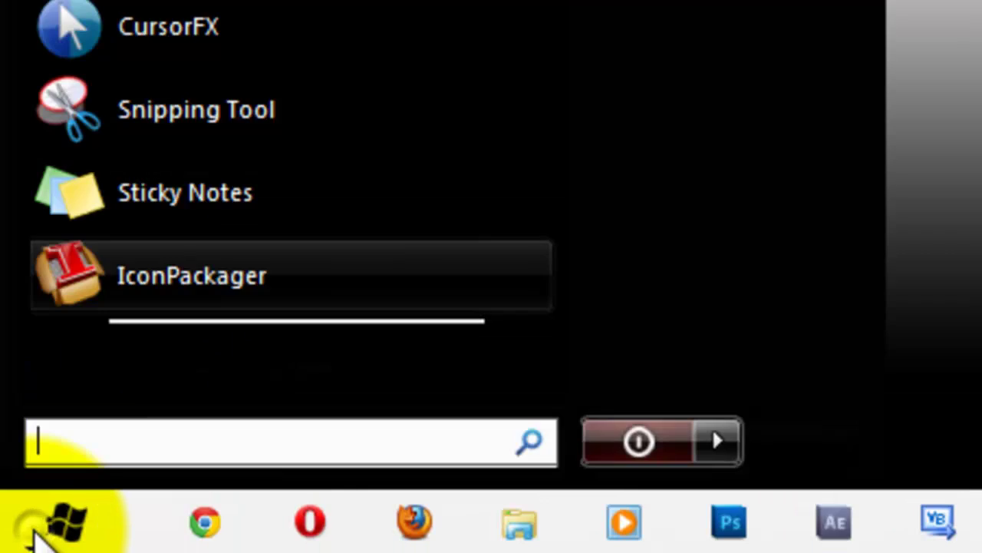
- Launch IconPackager and continue with the evaluation version
left_click(186, 284)
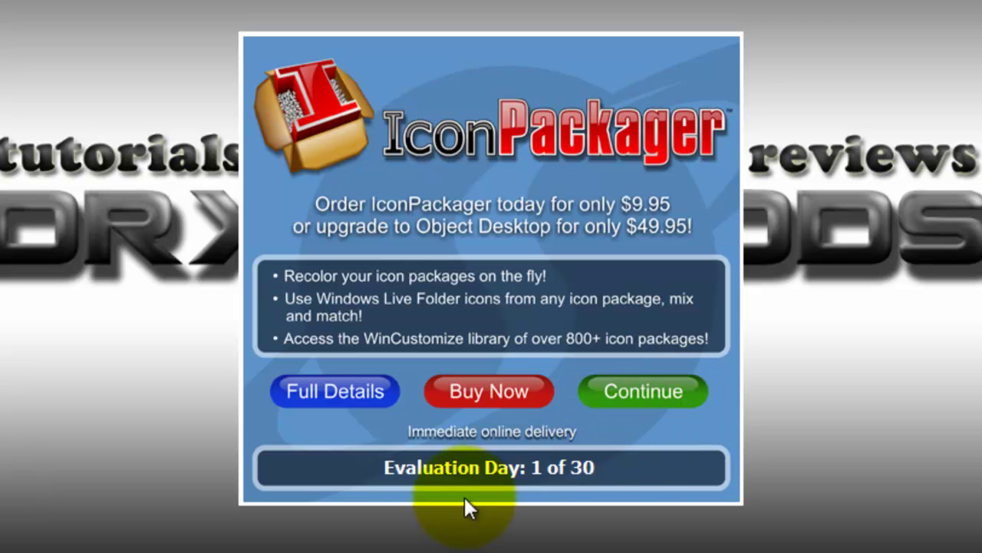
left_click(621, 387)
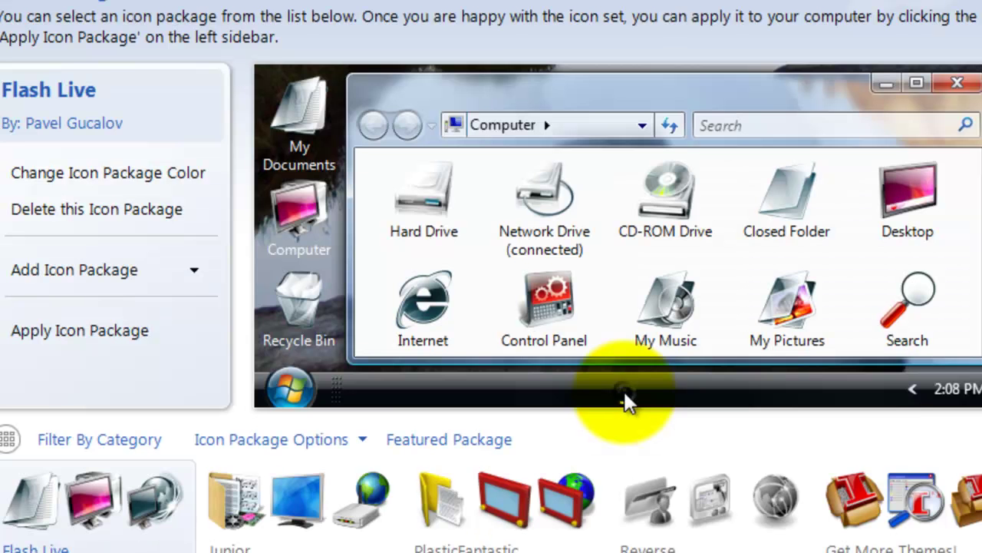
- Preview the Junior icon package, and select the Reverse icon package by Digital*CHET
left_click(368, 547)
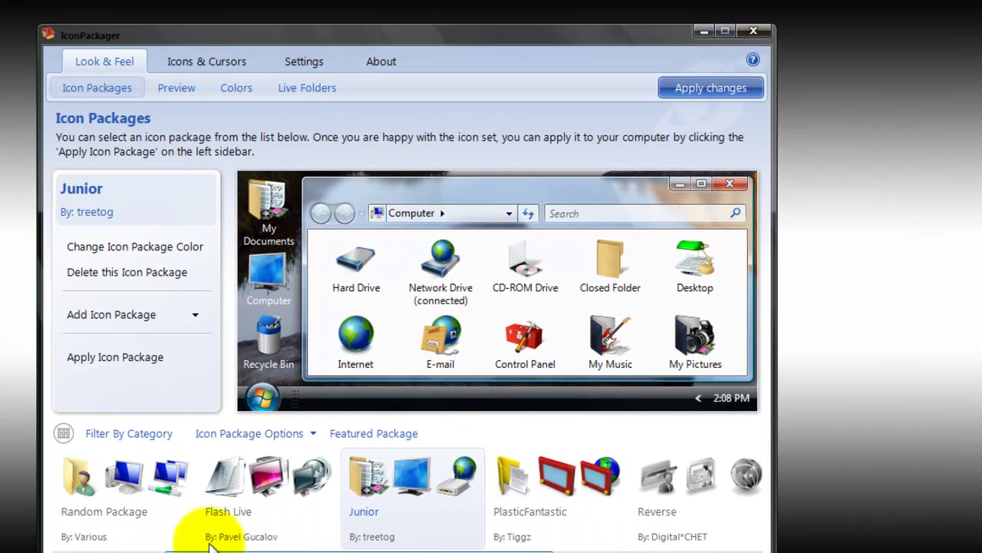
left_click(116, 550)
scroll(327, 538, "down", 2)
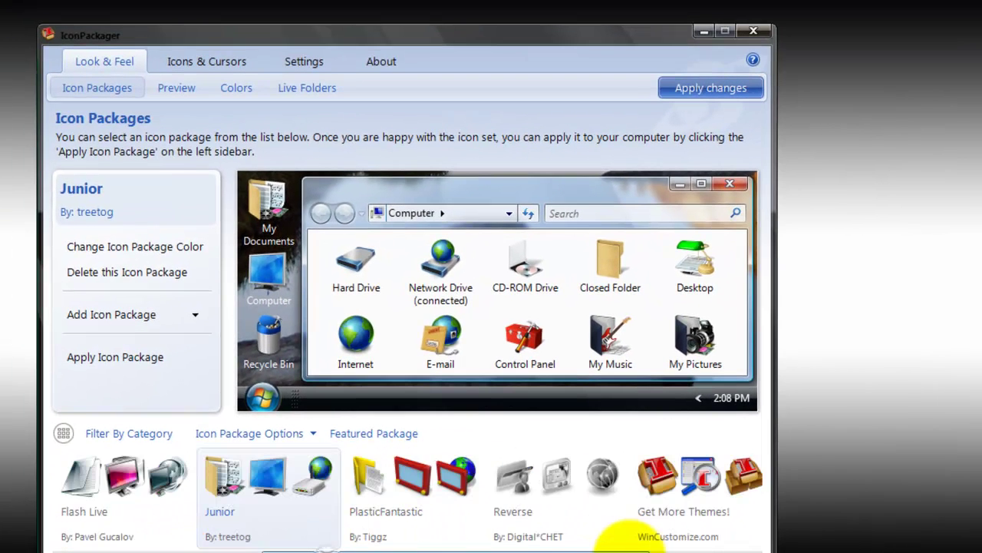
left_click(559, 476)
scroll(688, 507, "down", 1)
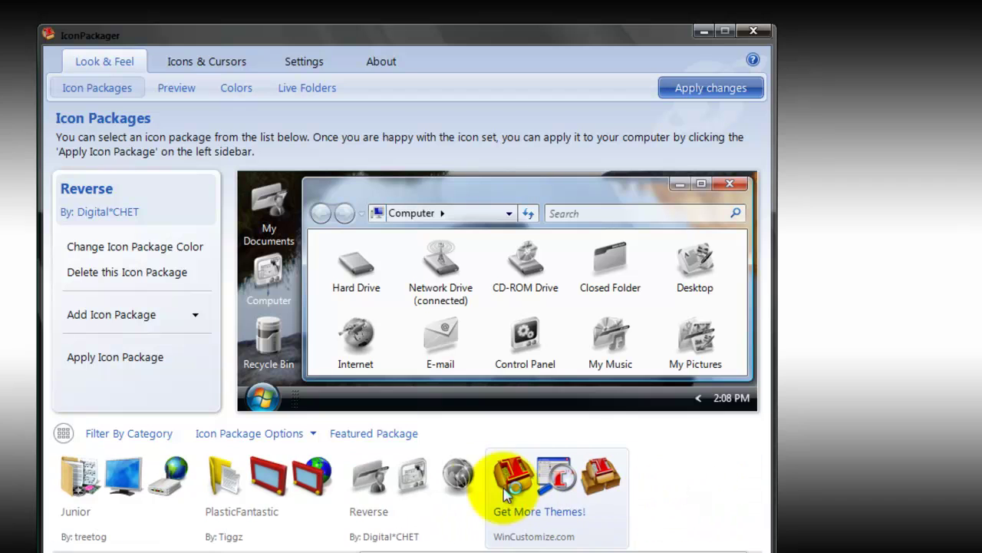
- Apply the Reverse icon package to the computer and minimize the window to reveal the desktop
double_click(412, 475)
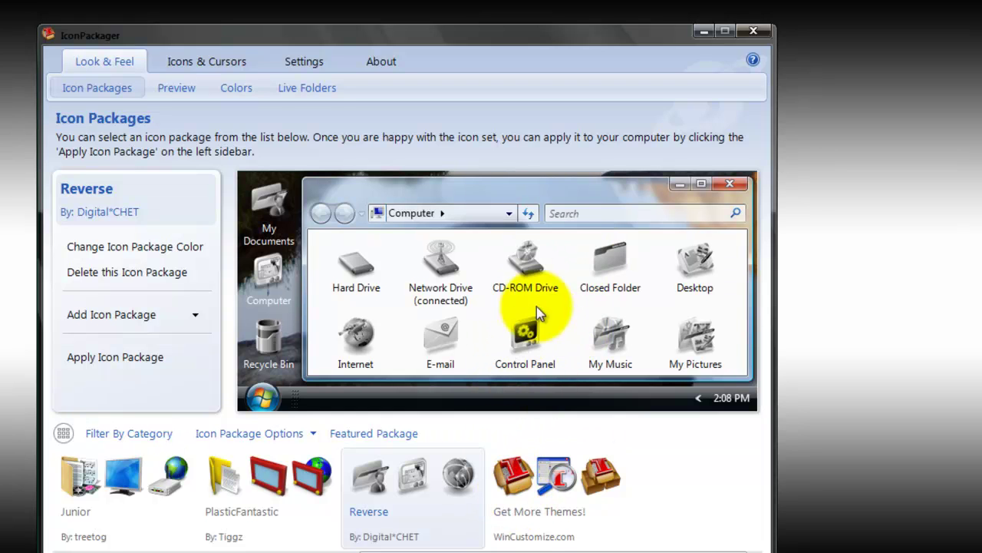
right_click(429, 483)
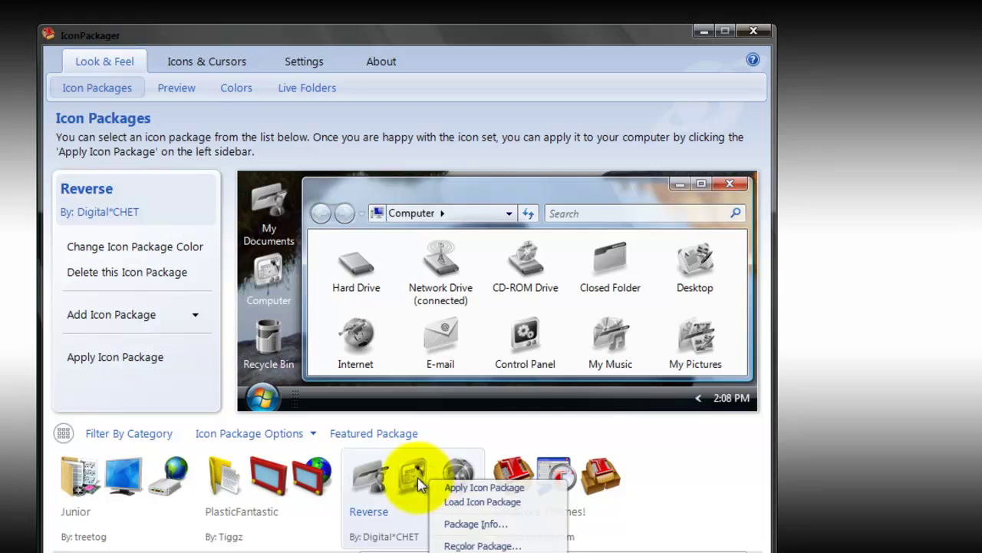
left_click(464, 490)
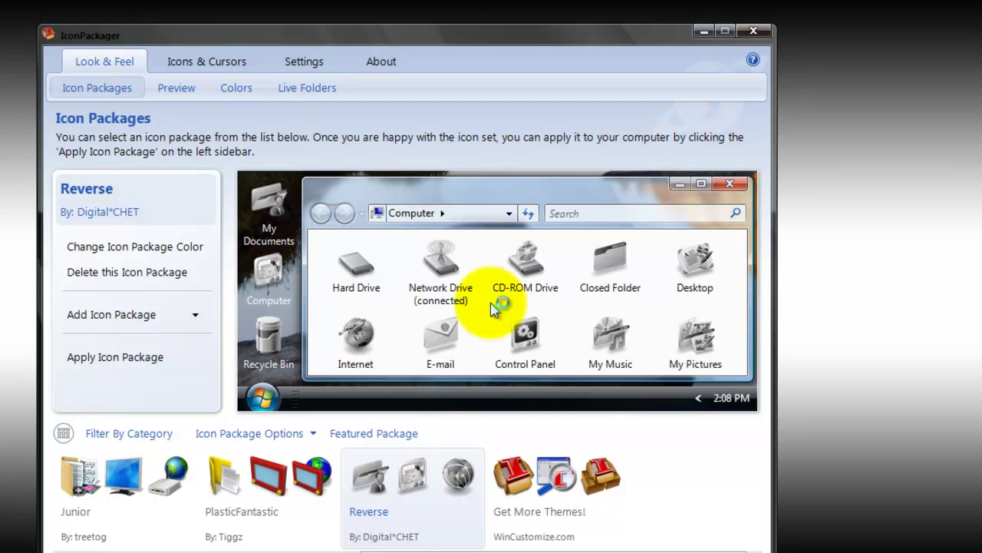
left_click(700, 34)
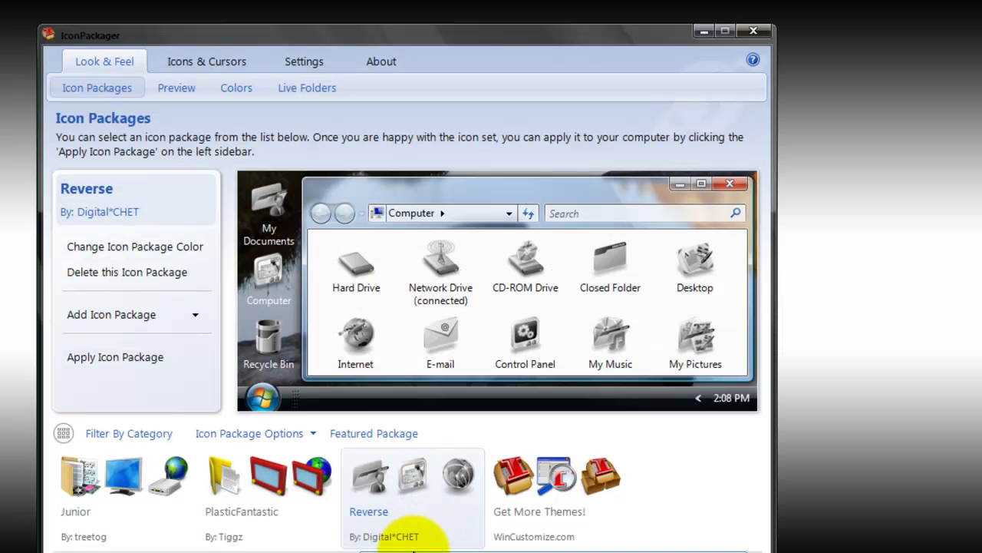
- Open the Get More Themes! entry to reach the IconPackager gallery on WinCustomize
left_click(545, 521)
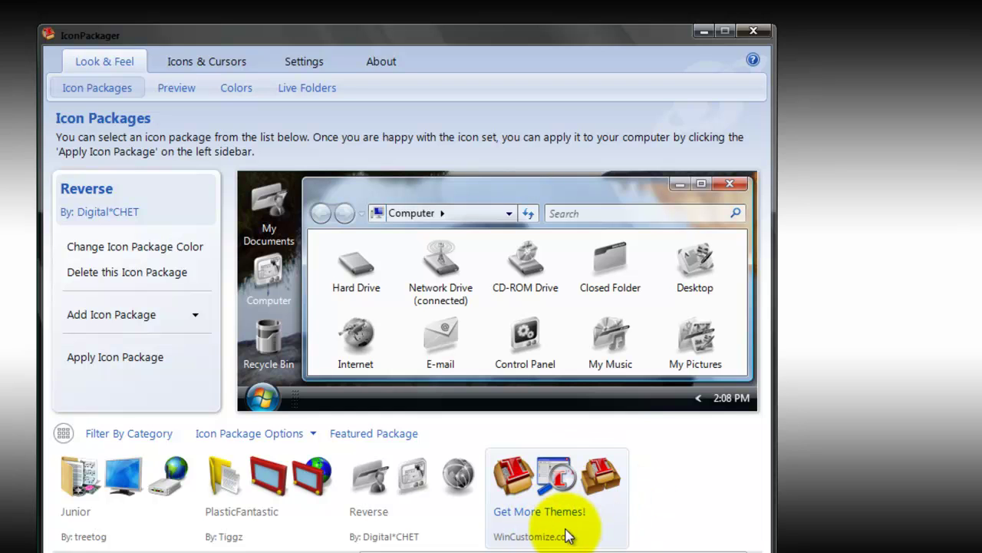
left_click(286, 503)
left_click(73, 506)
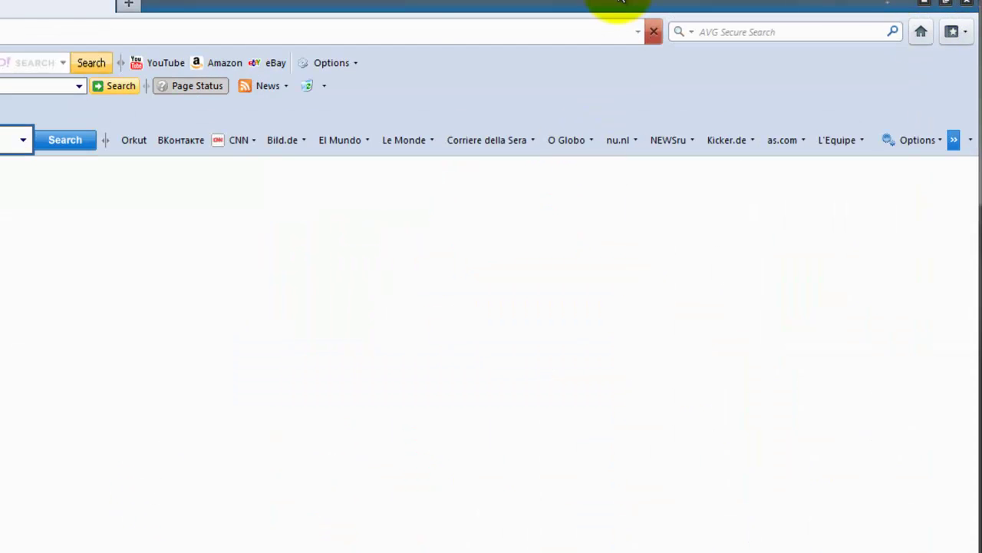
- Copy the WinCustomize IconPackager gallery address and load it in Chrome in place of the CNET download page
right_click(14, 31)
left_click(1, 35)
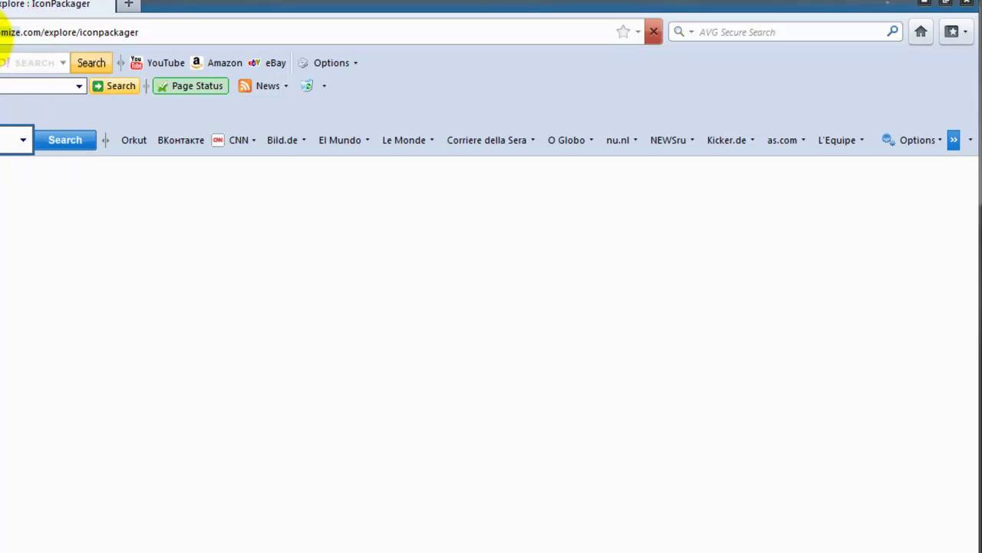
right_click(72, 31)
left_click(109, 85)
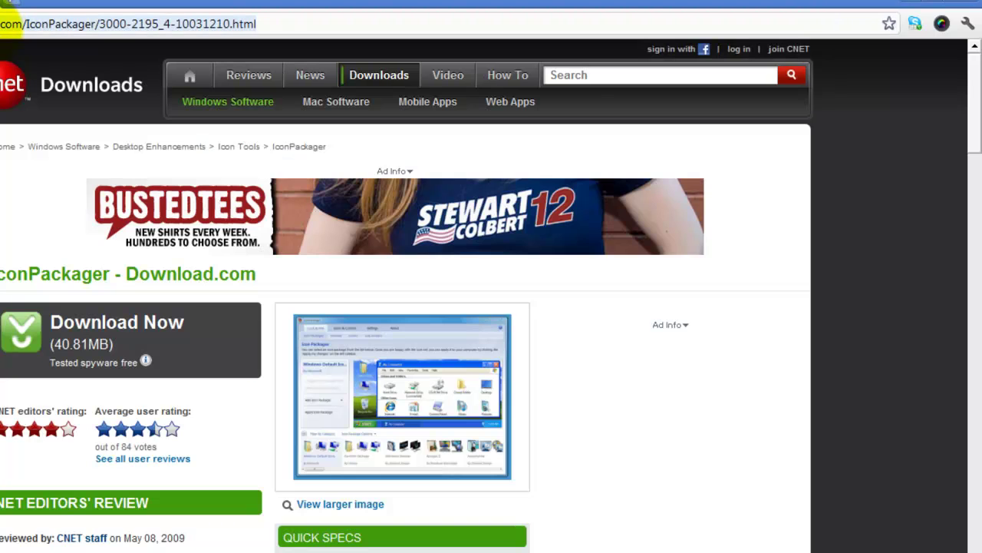
right_click(10, 25)
left_click(31, 105)
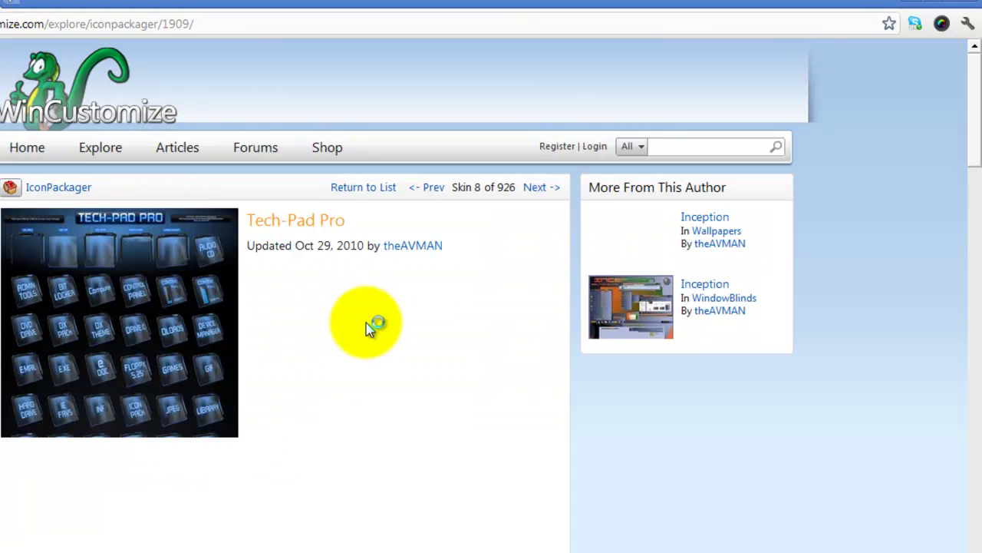
- Look through the Tech-Pad Pro skin page and its comments on WinCustomize
left_click_drag(974, 130, 979, 264)
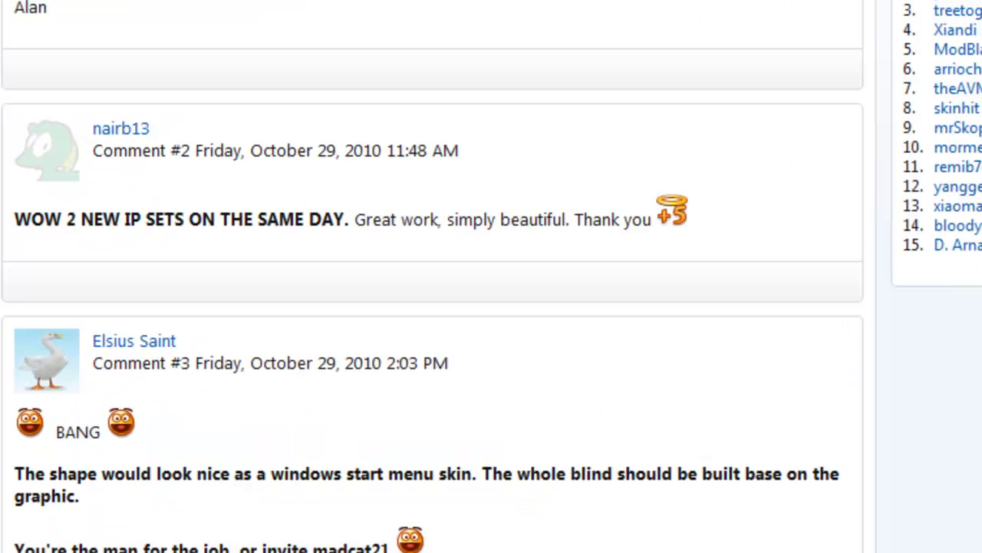
scroll(491, 276, "up", 7)
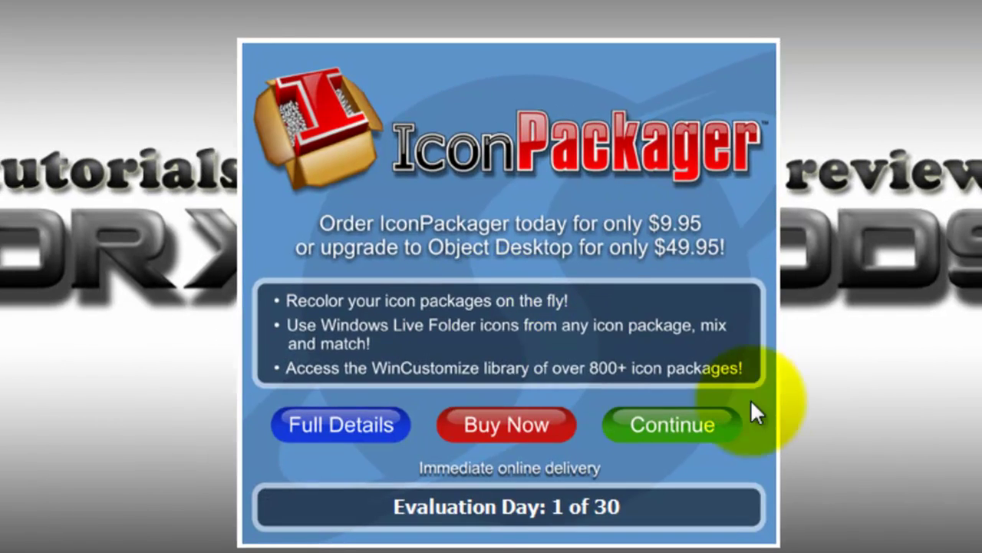
- Continue past the IconPackager evaluation screen and look through the list of installed icon packages
left_click(730, 412)
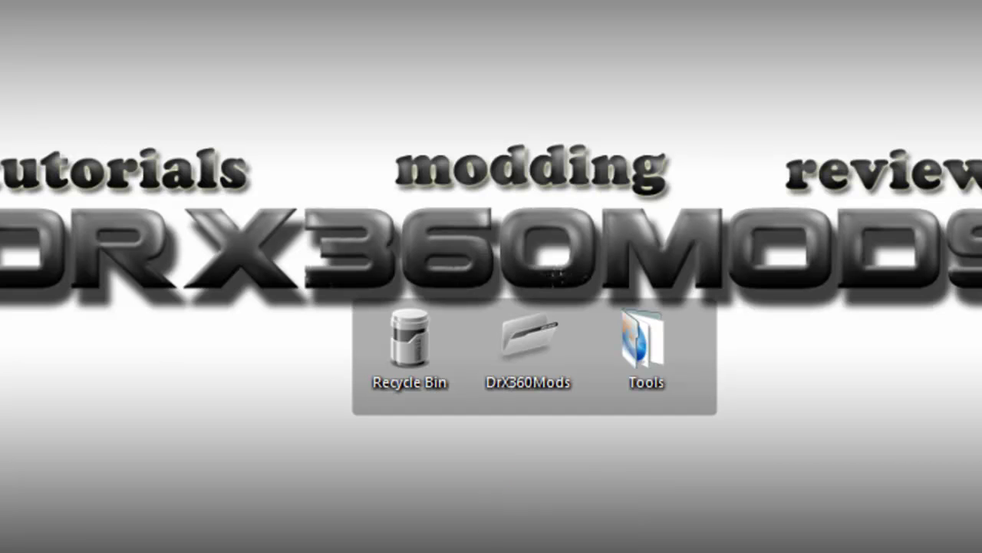
key("super")
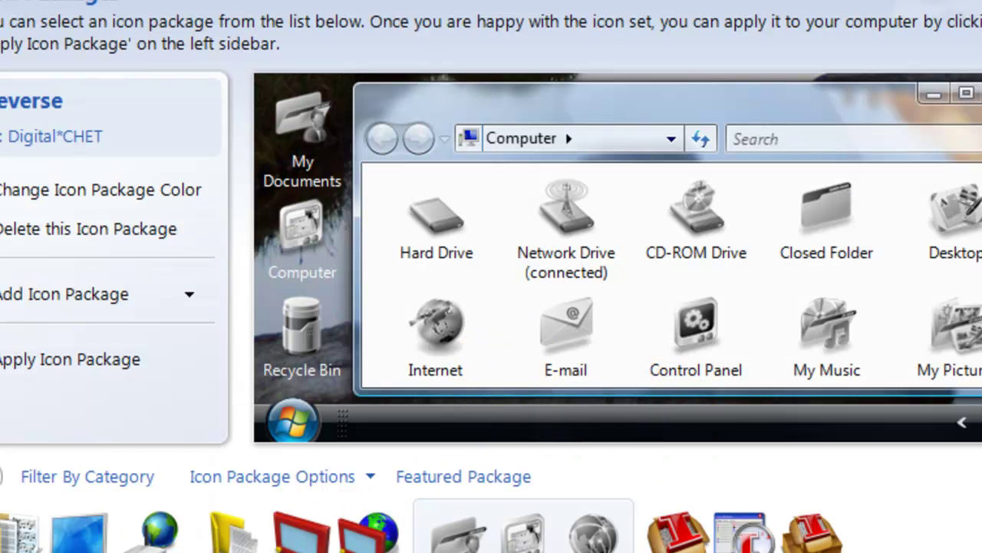
scroll(491, 525, "left", 2)
scroll(491, 526, "right", 1)
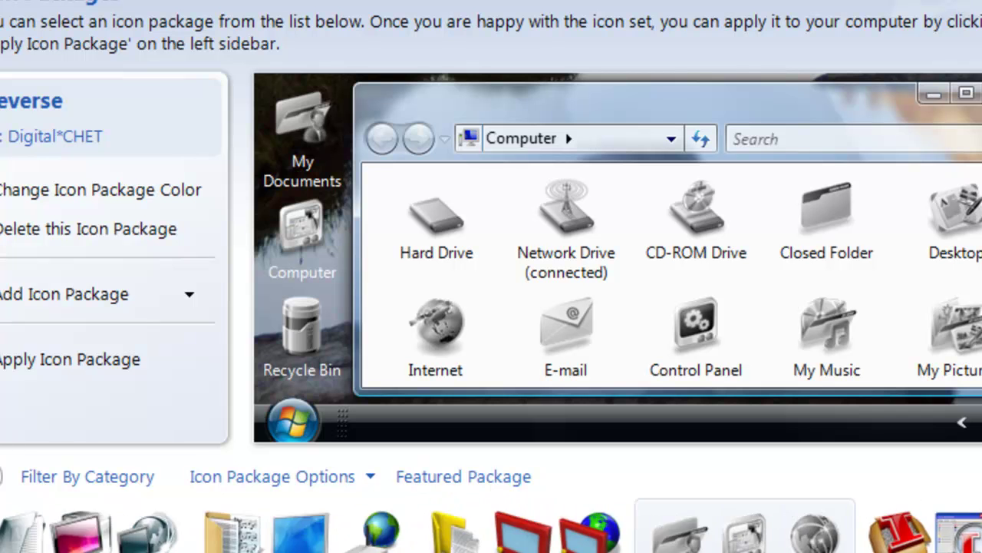
scroll(491, 526, "left", 2)
scroll(491, 525, "right", 3)
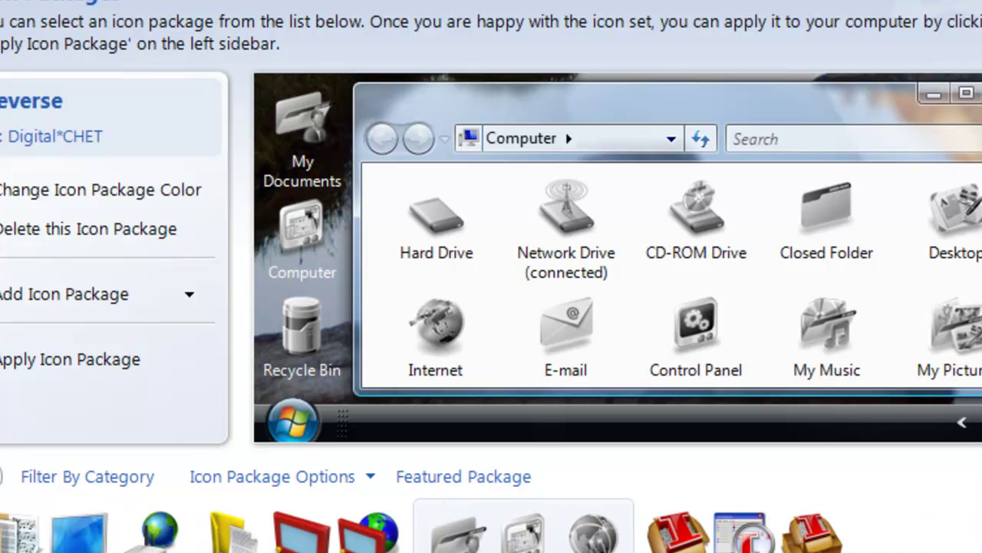